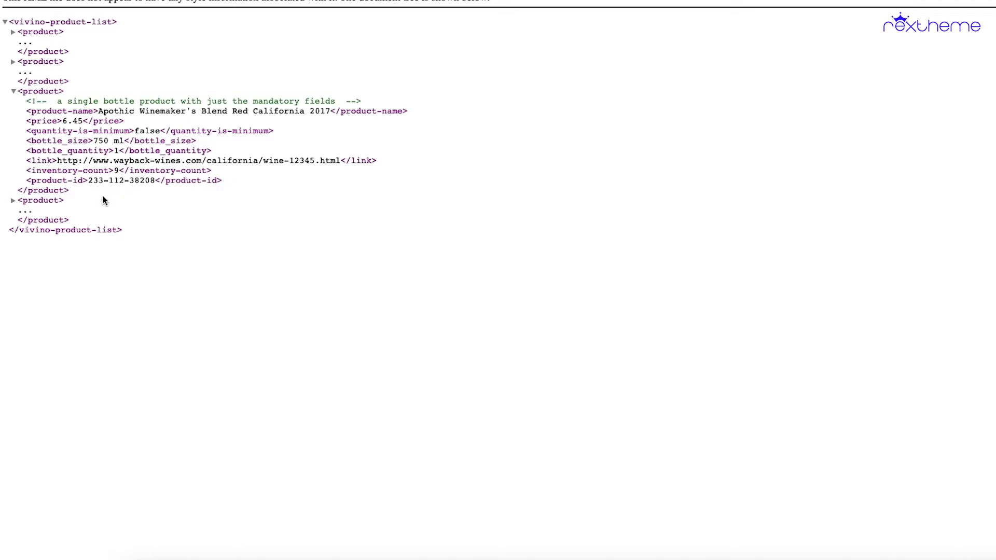
Step: Expand the last collapsed product entry in the sample Vivino XML feed
click(13, 201)
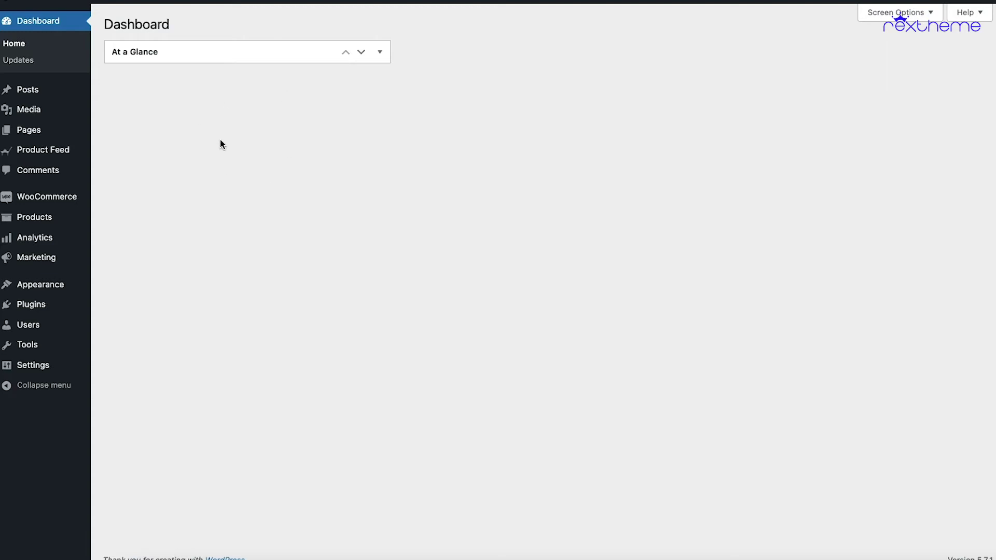
Step: Enable the Vivino merchant in the Product Feed settings and open the feed's Controls settings
mouse_move(12, 152)
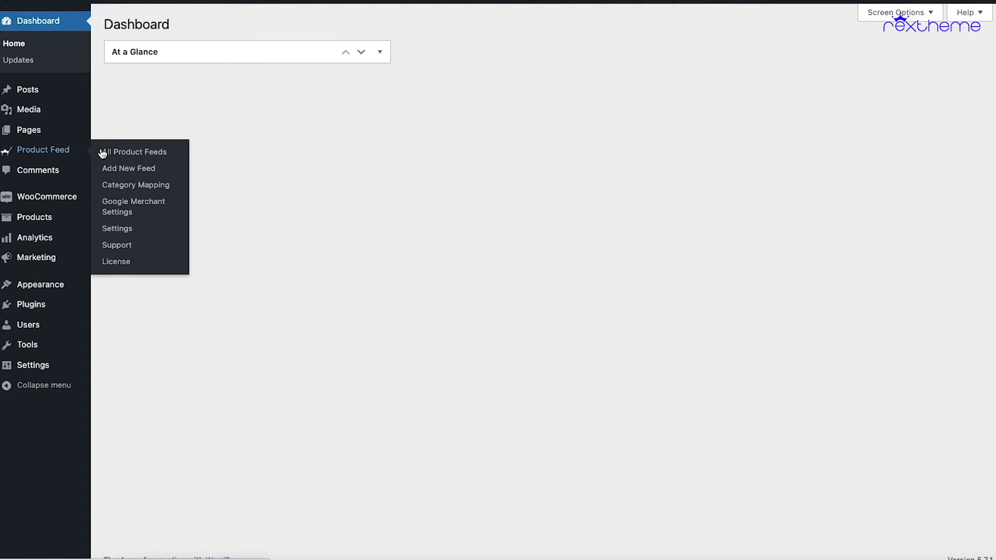
click(112, 233)
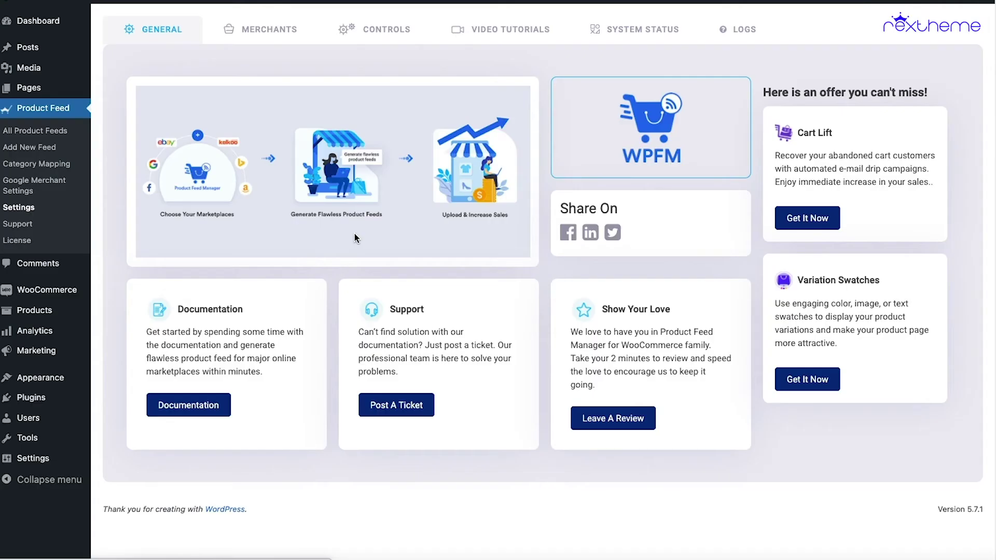
click(268, 31)
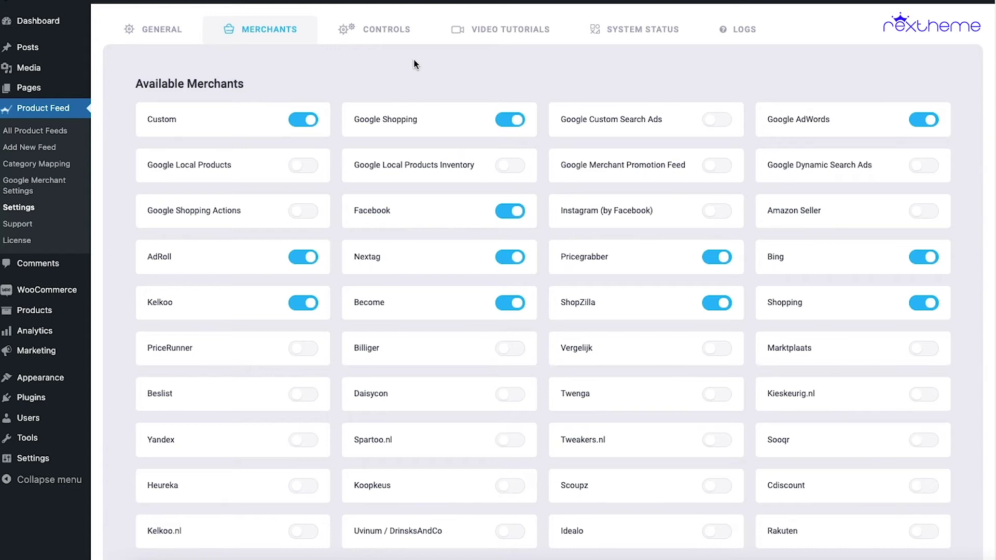
key(ctrl+f)
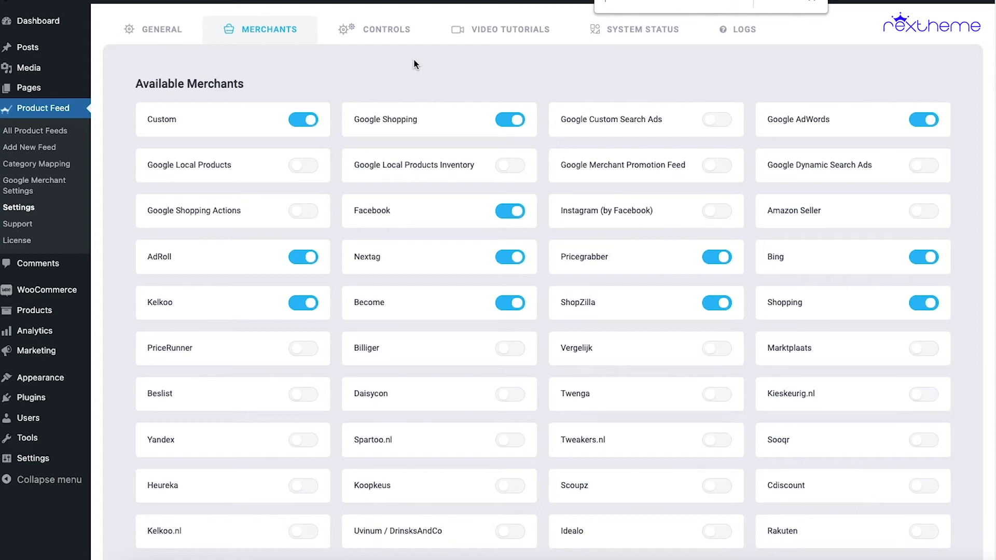
text(vivino)
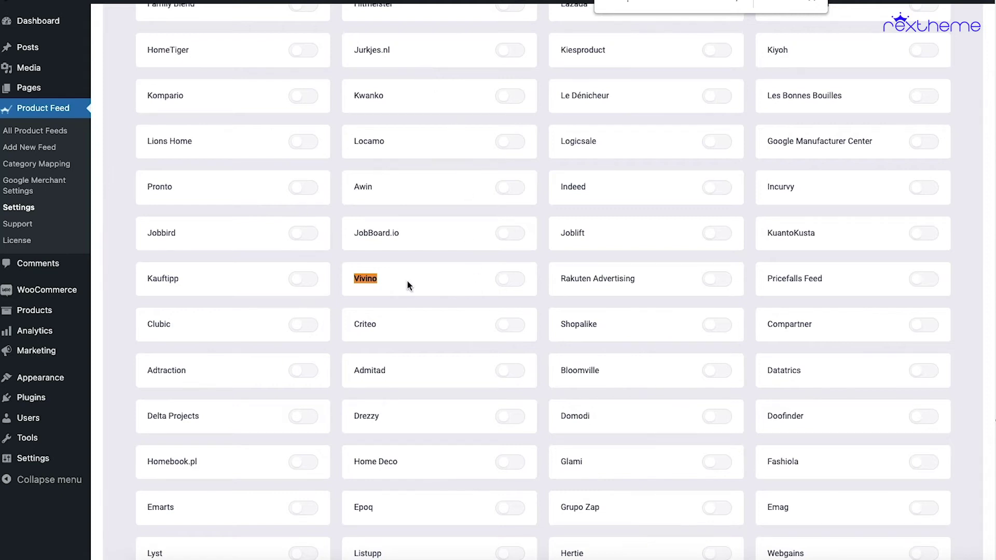
click(508, 281)
scroll(540, 274, up, 20)
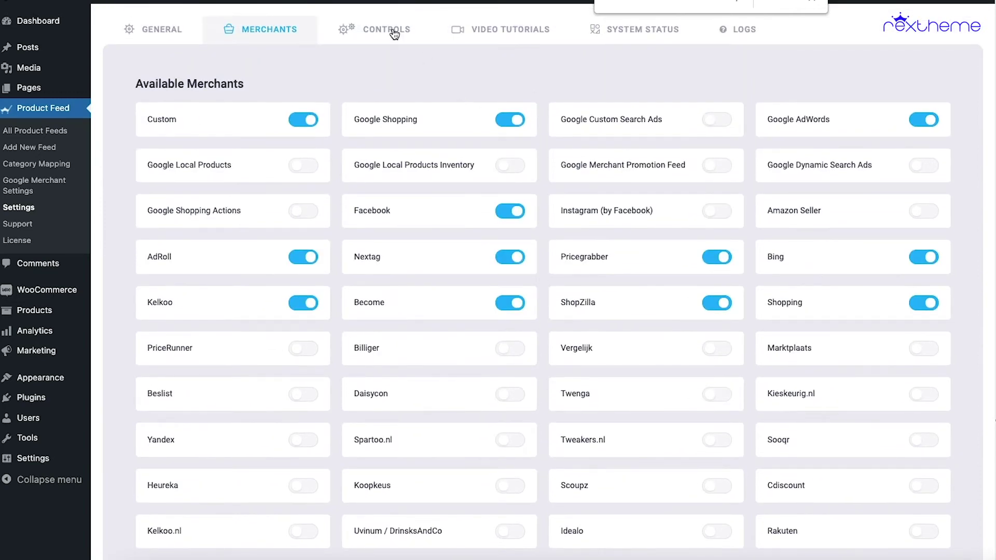
click(394, 33)
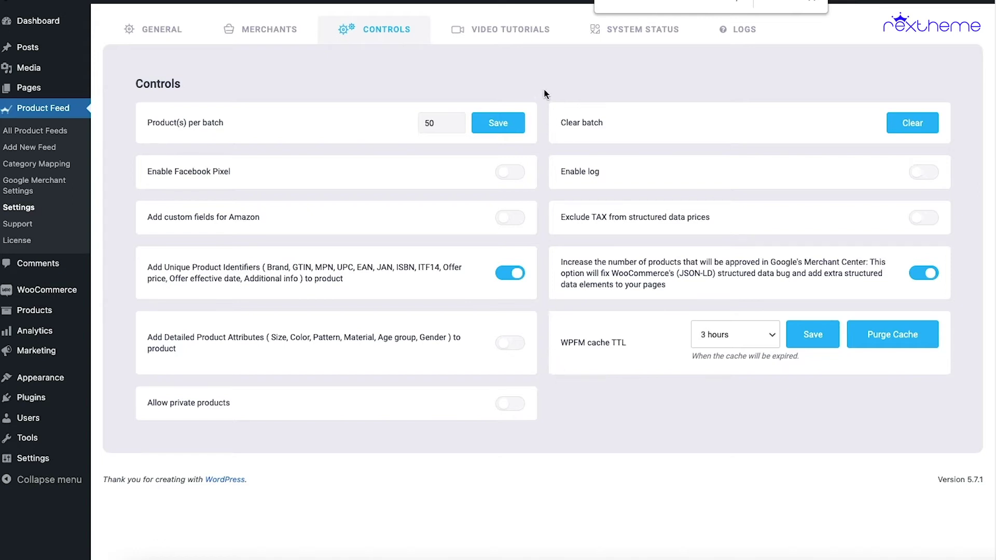
Step: Start a new product feed and title it VivinoXML
click(38, 149)
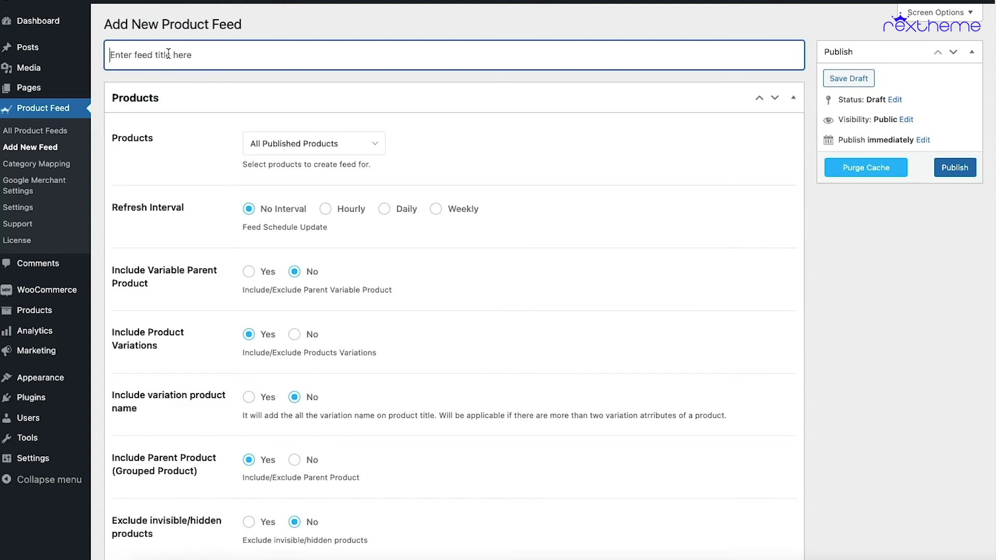
text(Vivino)
text(X-c)
key(BackSpace)
key(BackSpace)
text(ML)
Step: Review the available product filter options for the feed, keeping All Published Products selected
scroll(315, 238, down, 2)
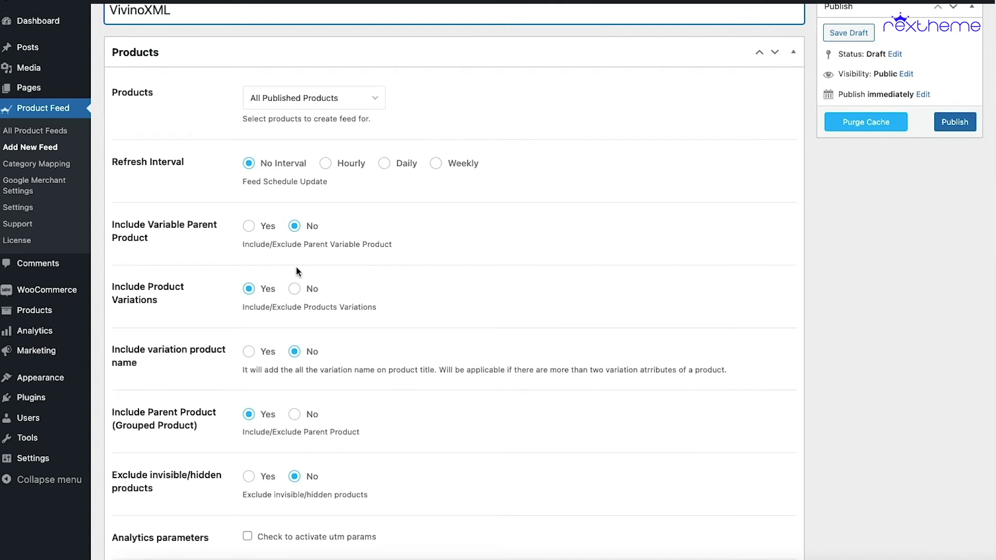
scroll(300, 267, up, 1)
scroll(291, 266, up, 1)
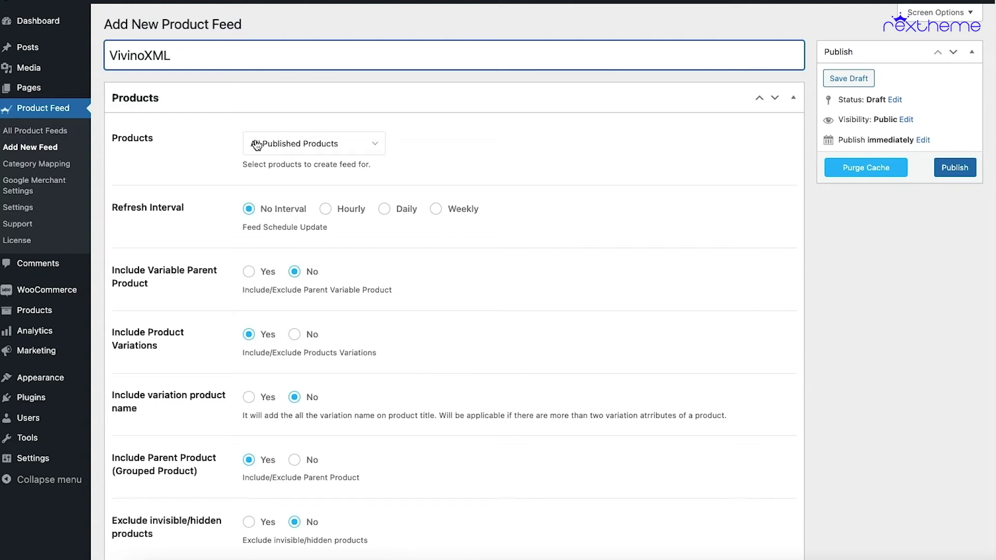
click(315, 150)
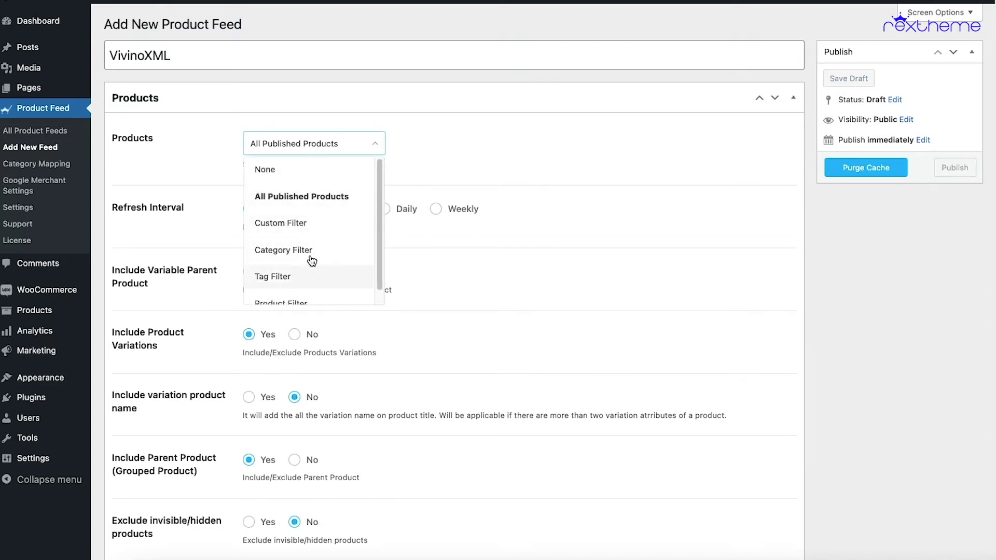
click(458, 161)
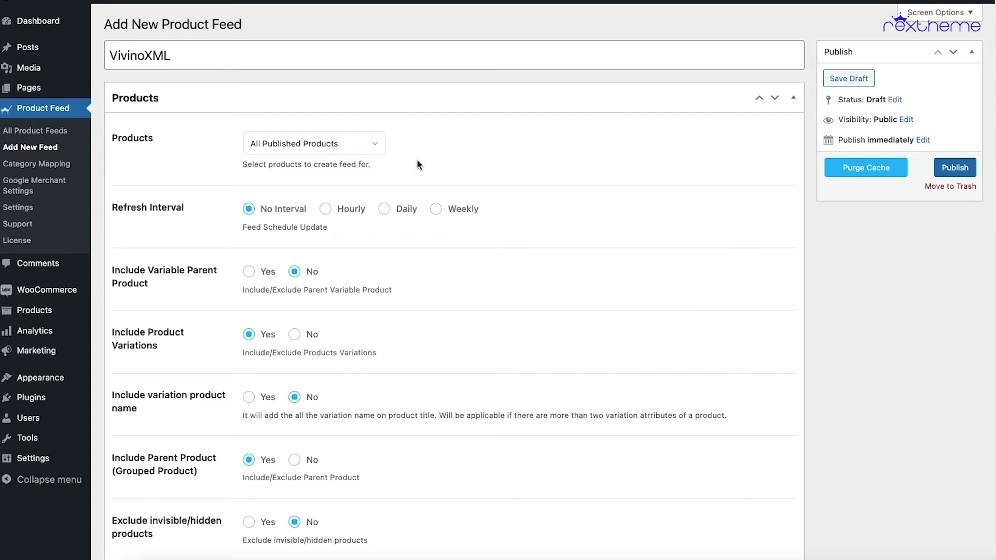
Step: Set Include Parent Product (Grouped Product) to No for the feed
scroll(427, 161, down, 2)
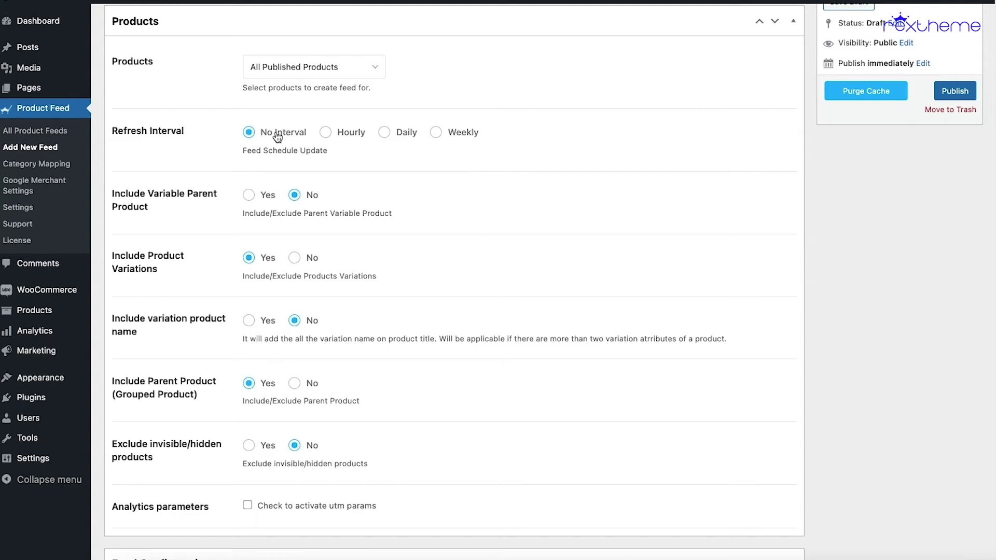
scroll(161, 154, down, 1)
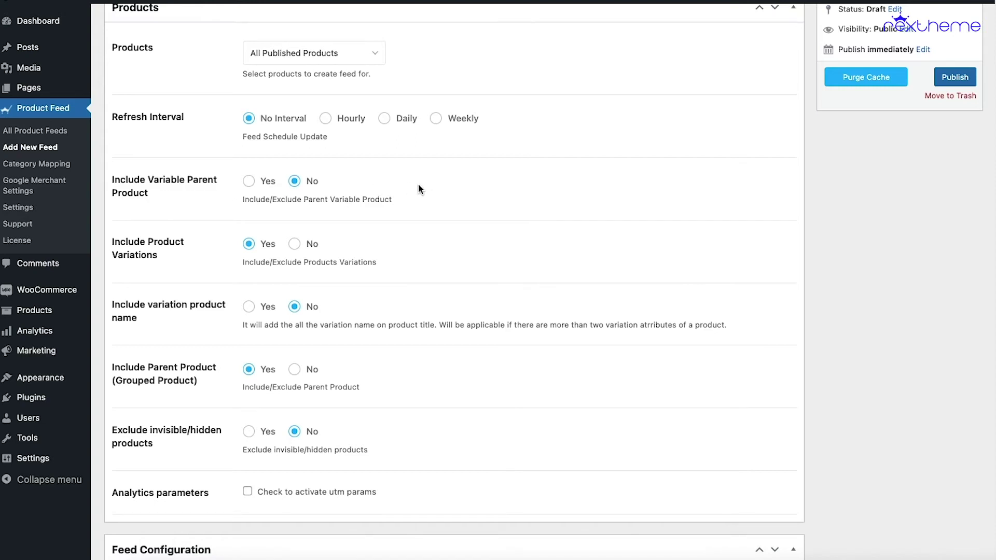
scroll(298, 190, down, 3)
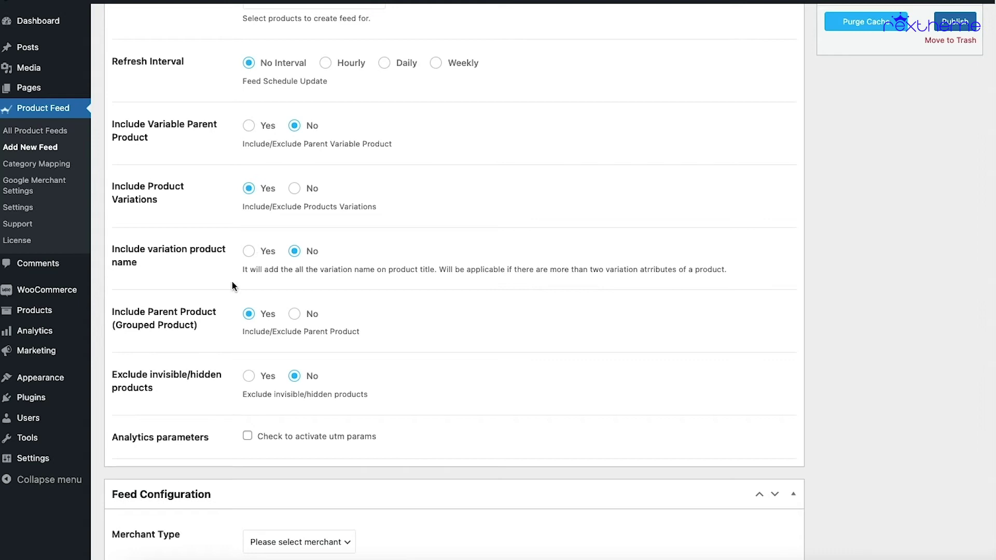
click(295, 315)
Step: Set the feed's merchant type to Vivino
scroll(472, 325, down, 3)
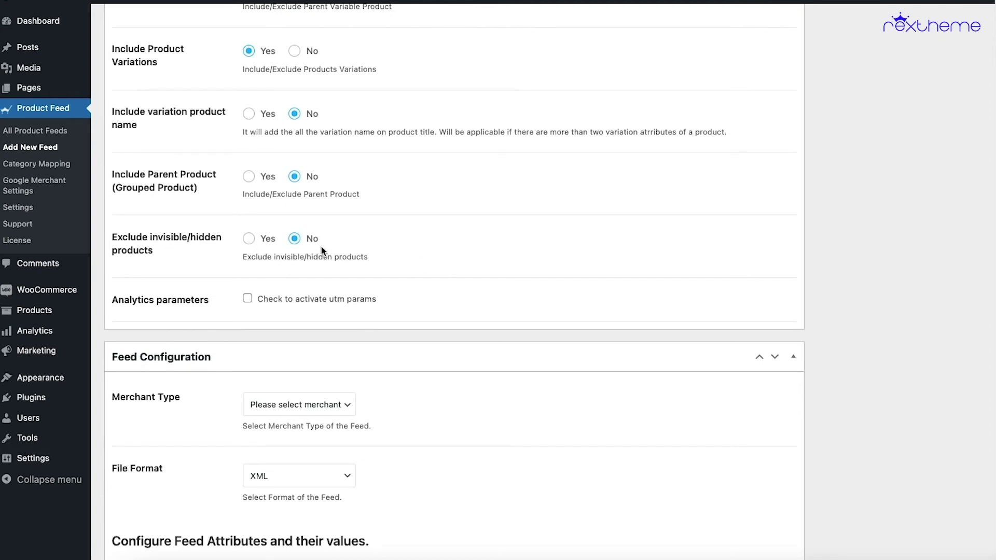
scroll(322, 250, down, 2)
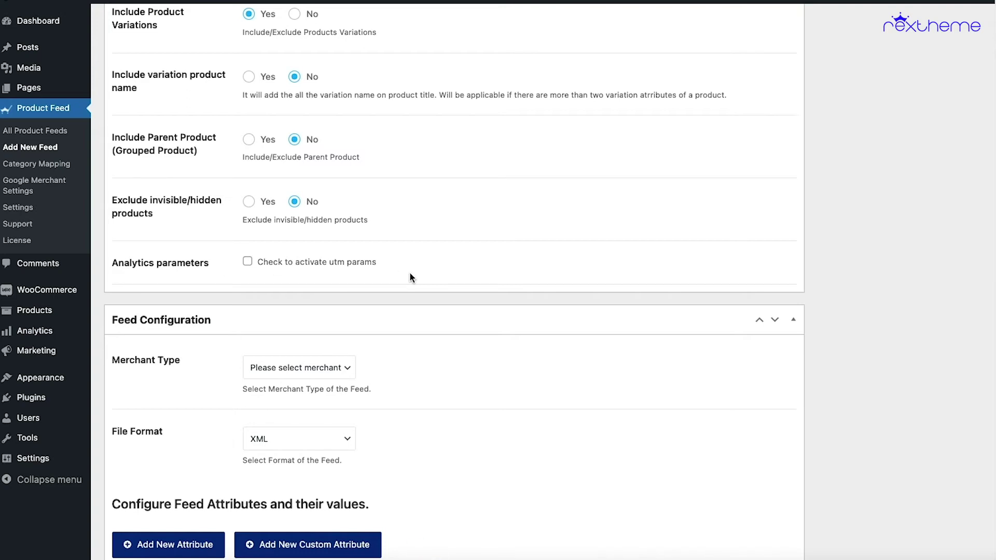
scroll(410, 273, down, 1)
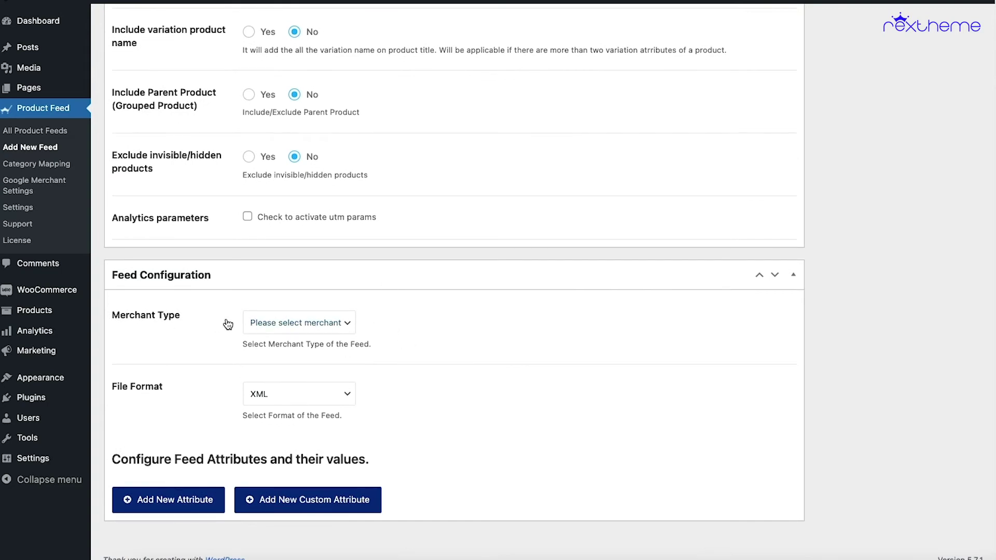
click(312, 322)
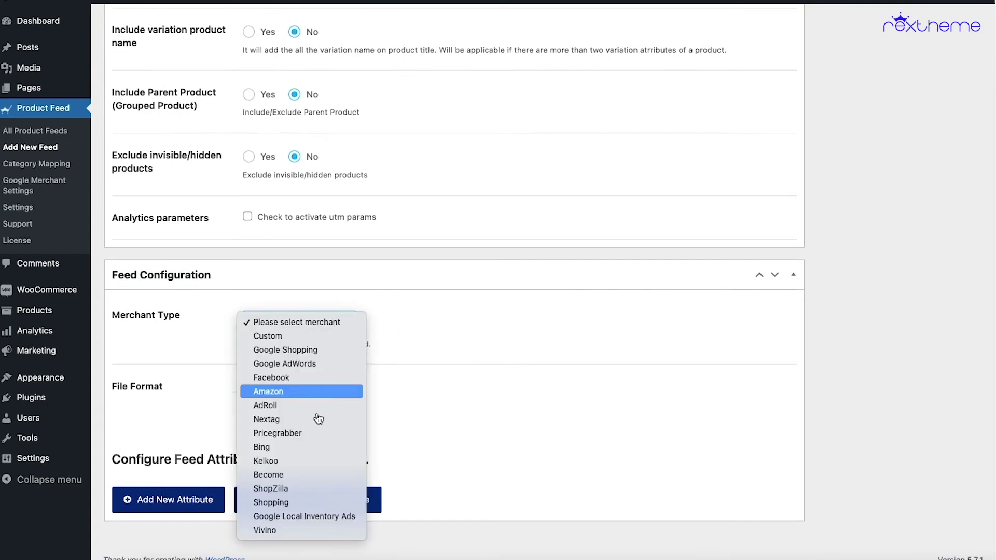
click(300, 531)
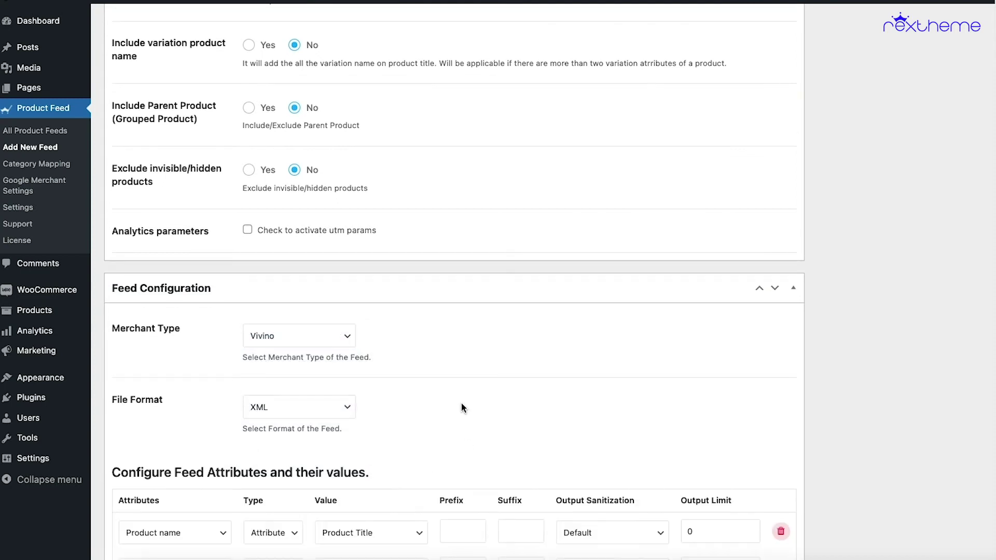
Step: Set the static value of Quantity is minimum to False and of Bottles size to 800ml
scroll(462, 403, down, 5)
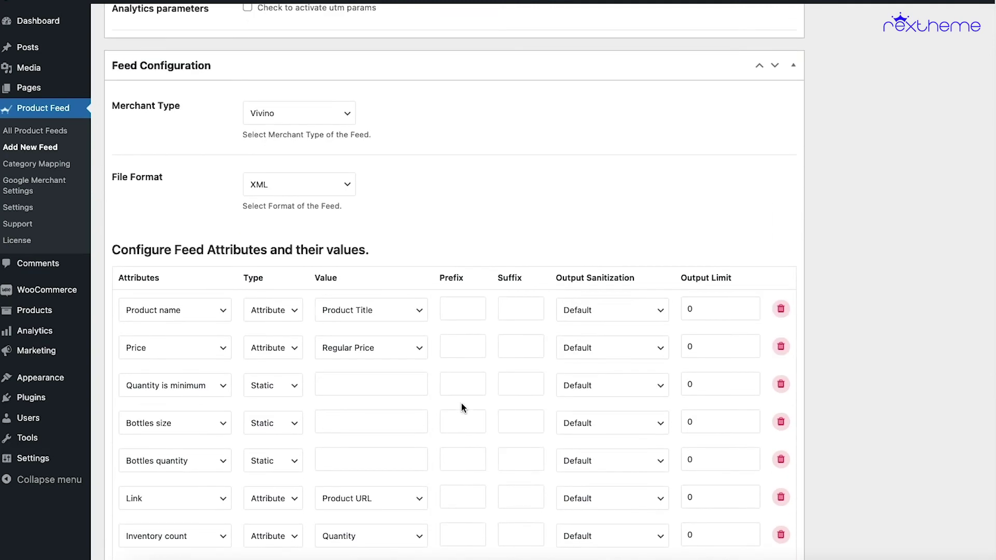
scroll(462, 403, down, 3)
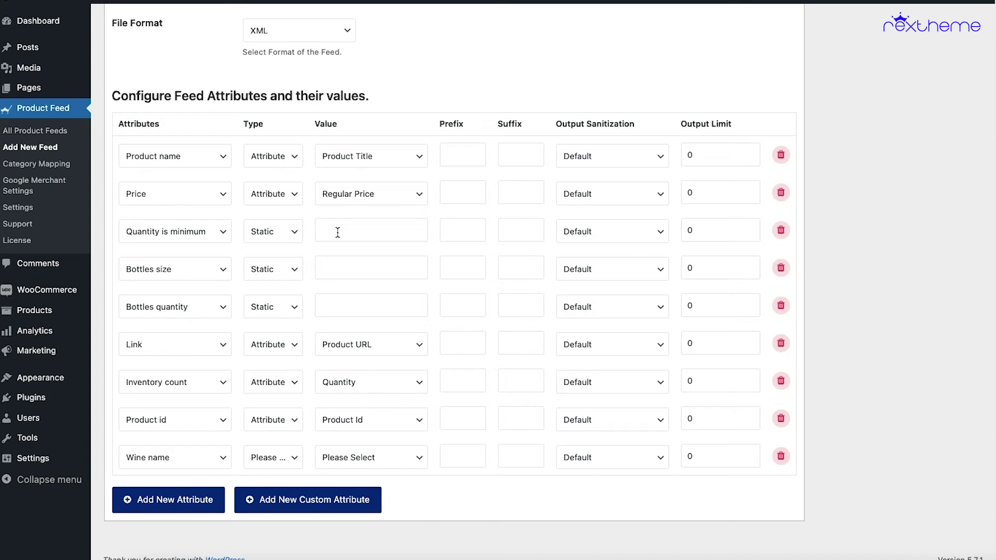
click(338, 233)
text(False)
click(364, 273)
text(800ml)
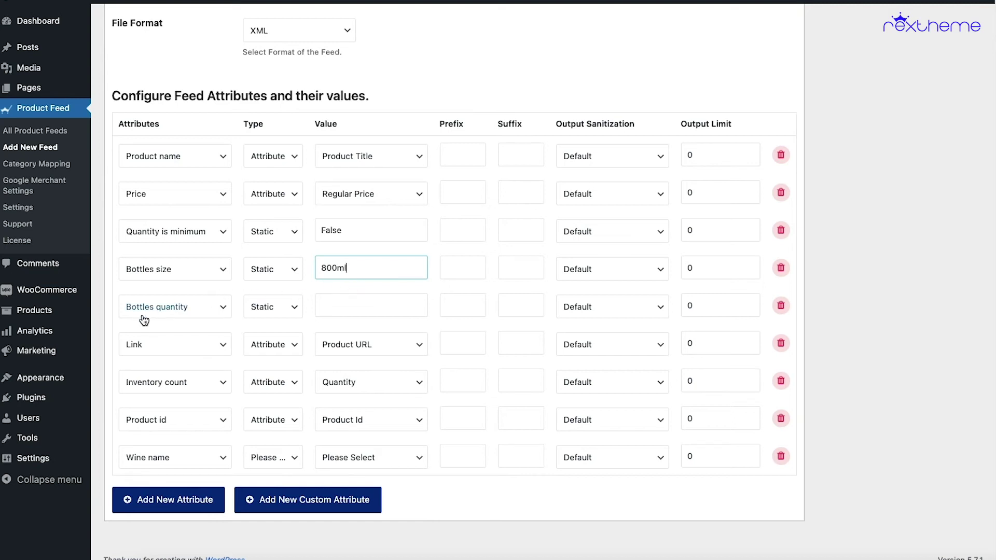
Step: Set the static value of the Bottles quantity attribute to 1
click(340, 307)
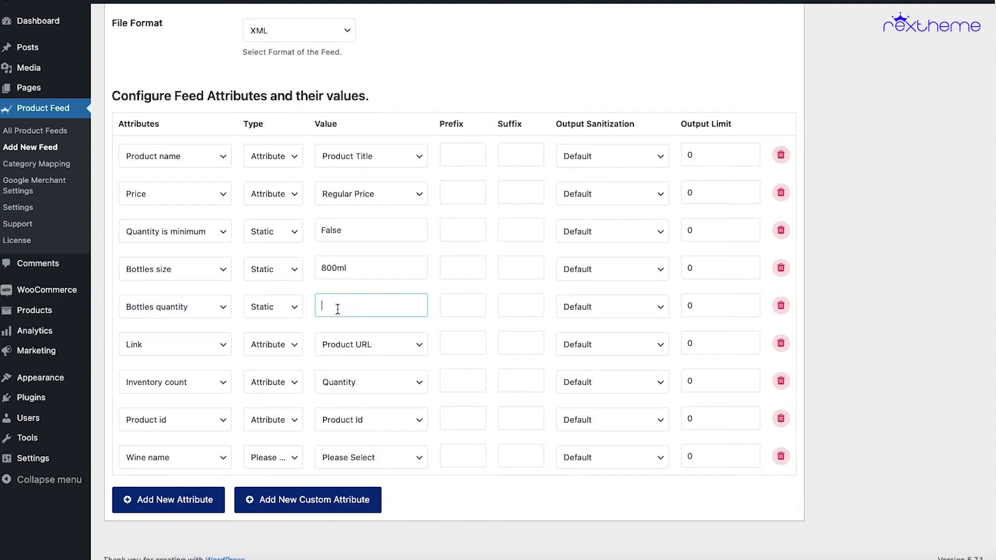
text(1)
click(434, 283)
click(323, 308)
key(BackSpace)
text(1)
Step: Map the feed's Price attribute to the Price value
click(385, 195)
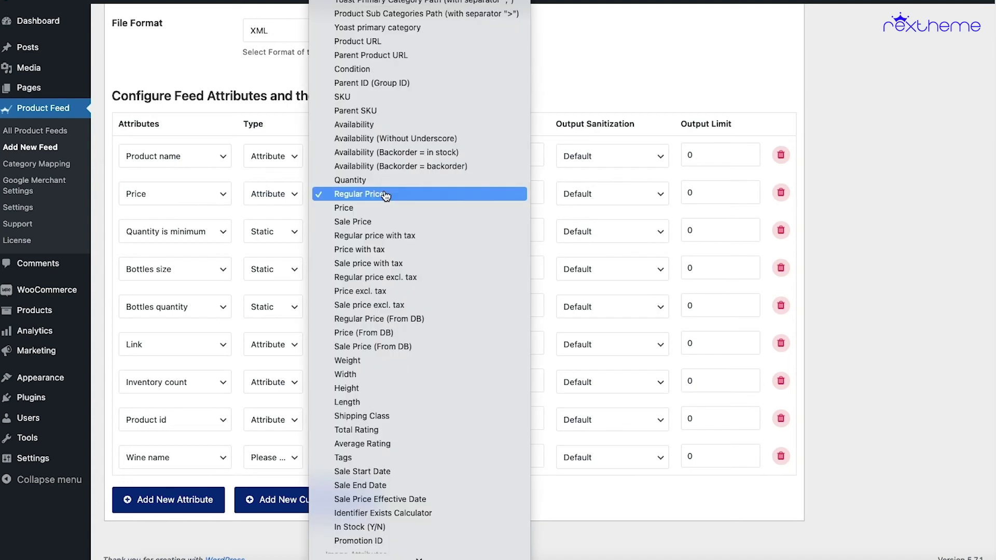
click(345, 210)
click(435, 209)
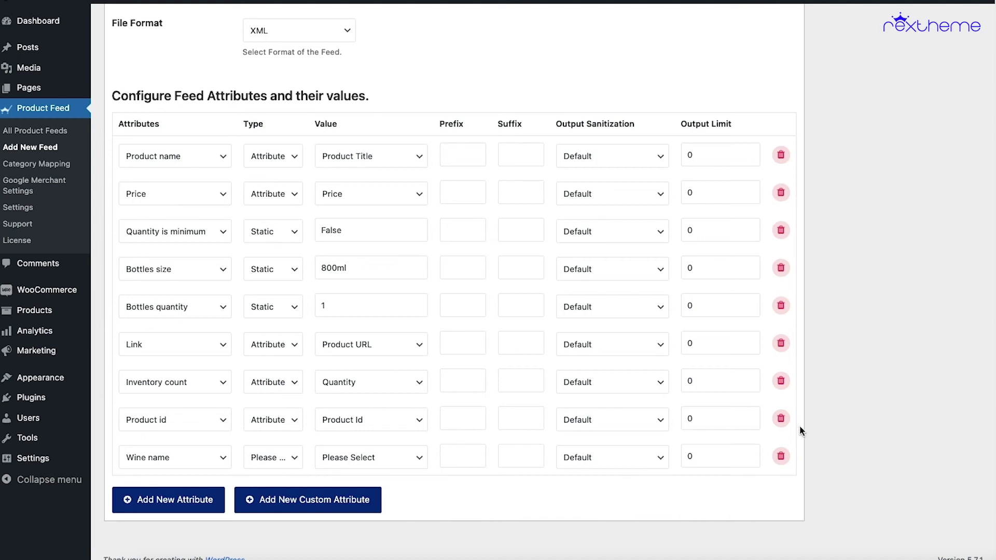
Step: Make the Wine name attribute Static and set its value to Red Wine
click(297, 457)
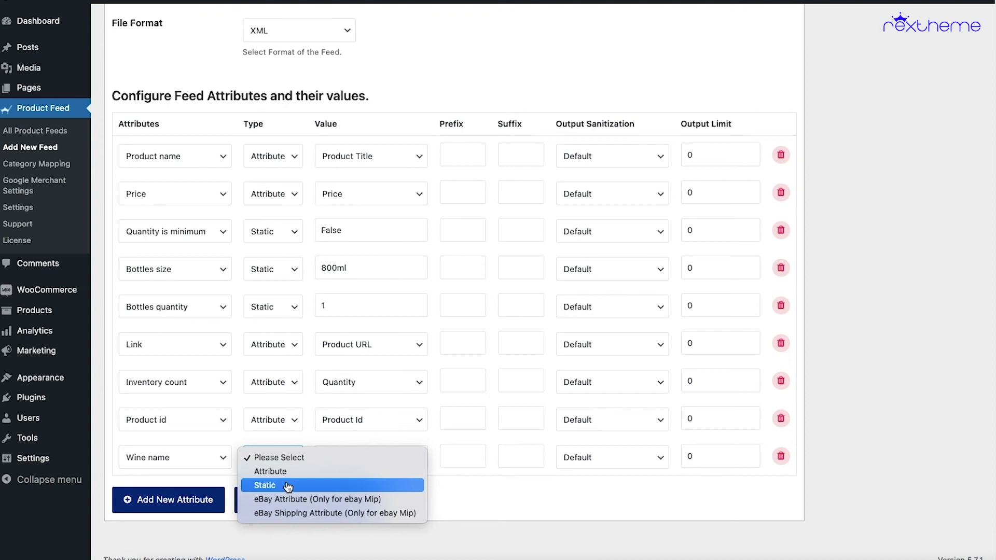
click(325, 484)
click(372, 455)
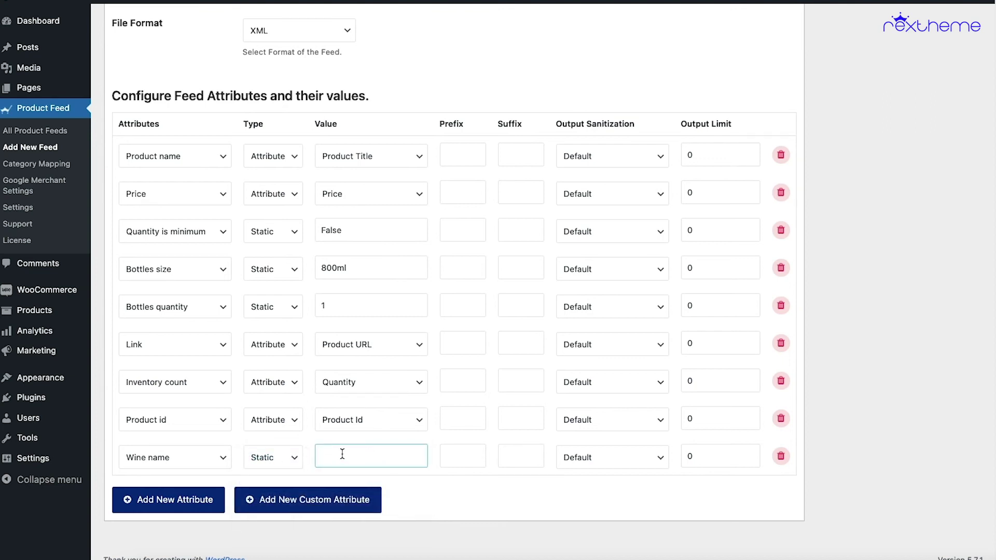
text(Red Wine)
click(462, 510)
Step: Add a new attribute row to the feed and choose Description as its attribute
click(186, 501)
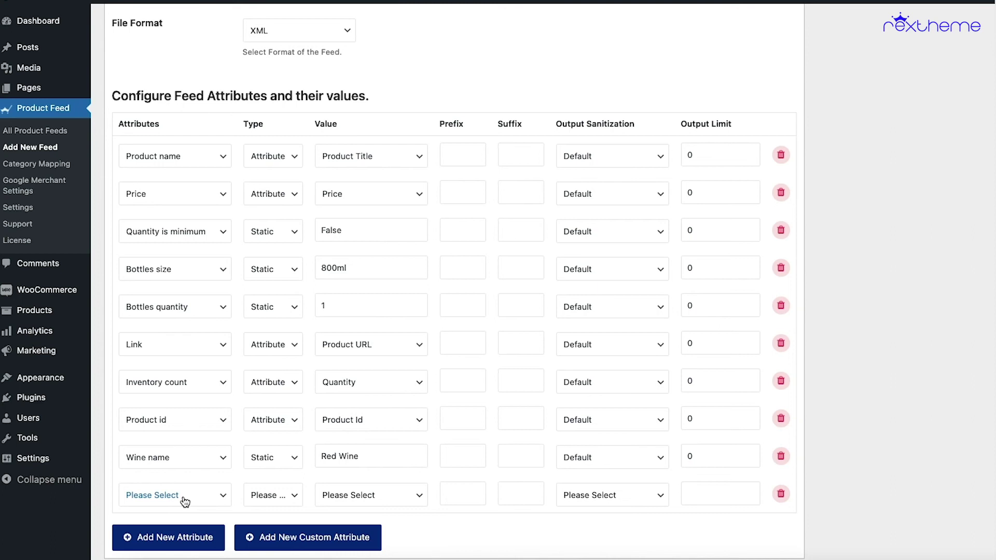
click(185, 501)
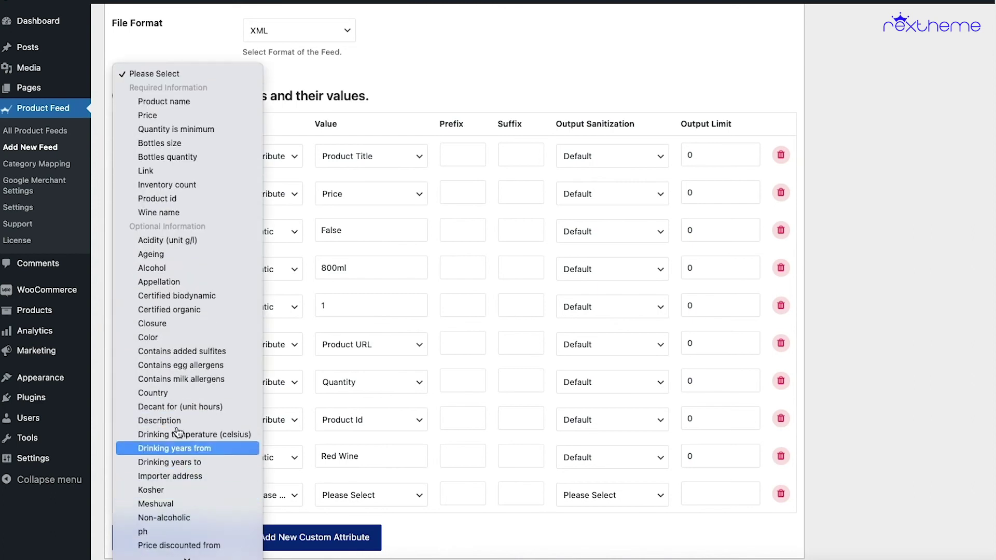
scroll(240, 276, down, 5)
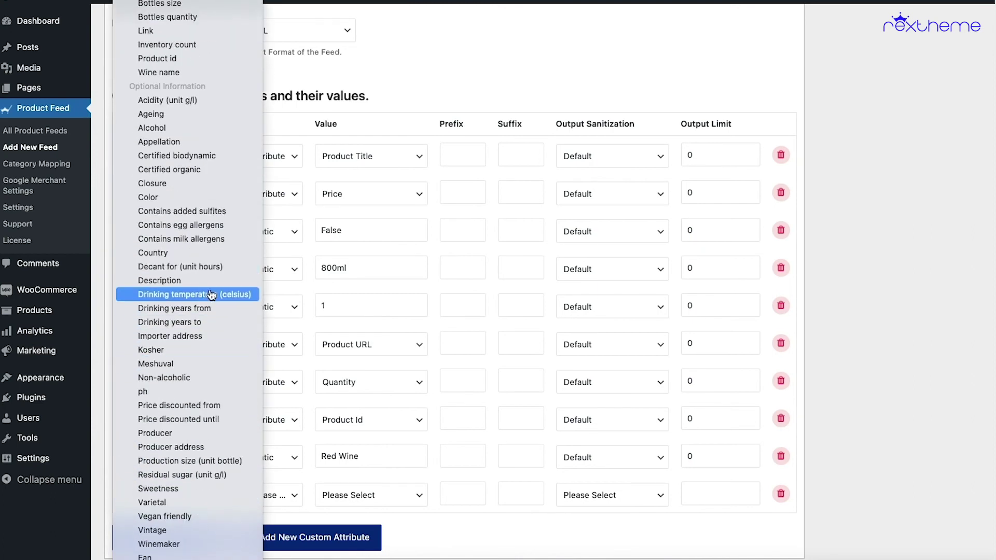
click(161, 284)
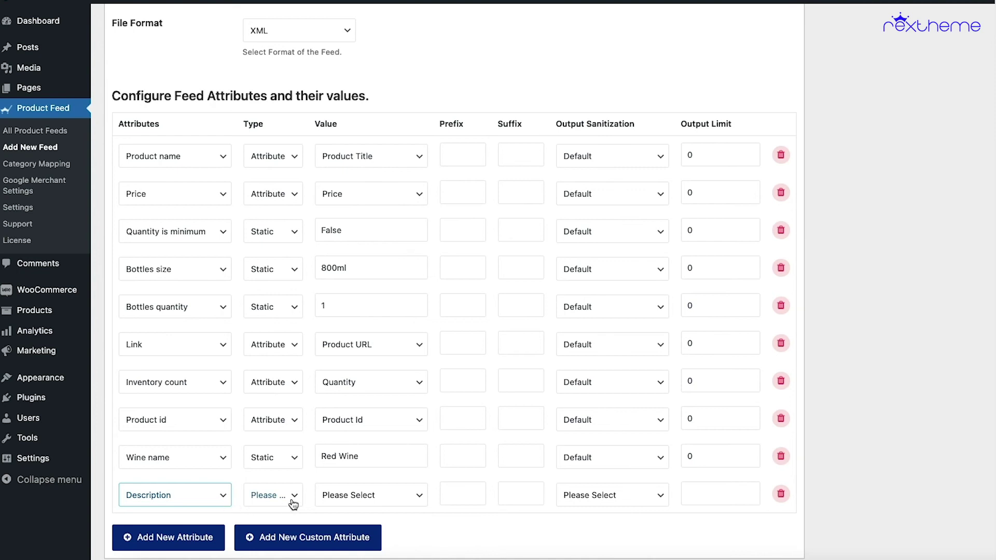
Step: Set the Description row's type to Attribute and map its value to Product Description
click(262, 500)
click(264, 509)
click(382, 496)
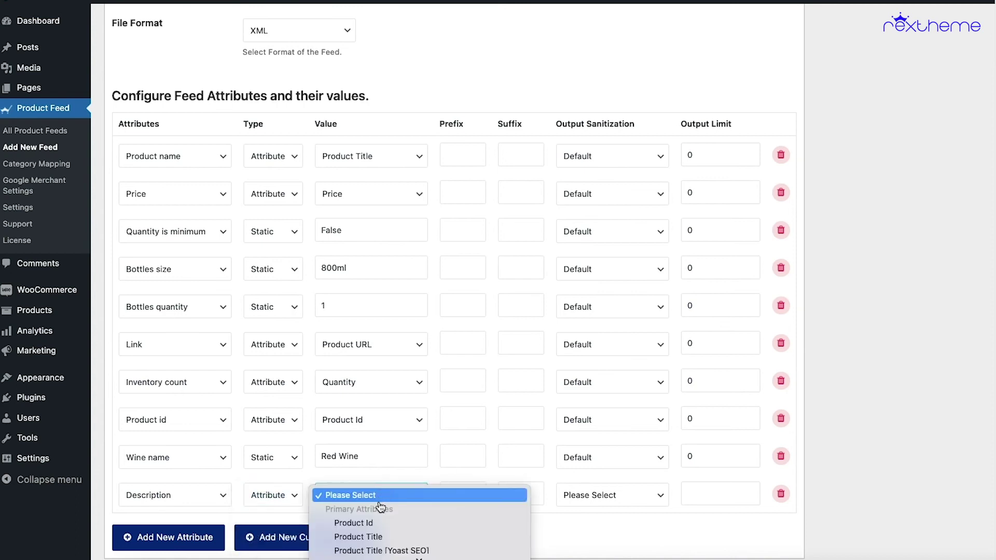
scroll(384, 533, down, 2)
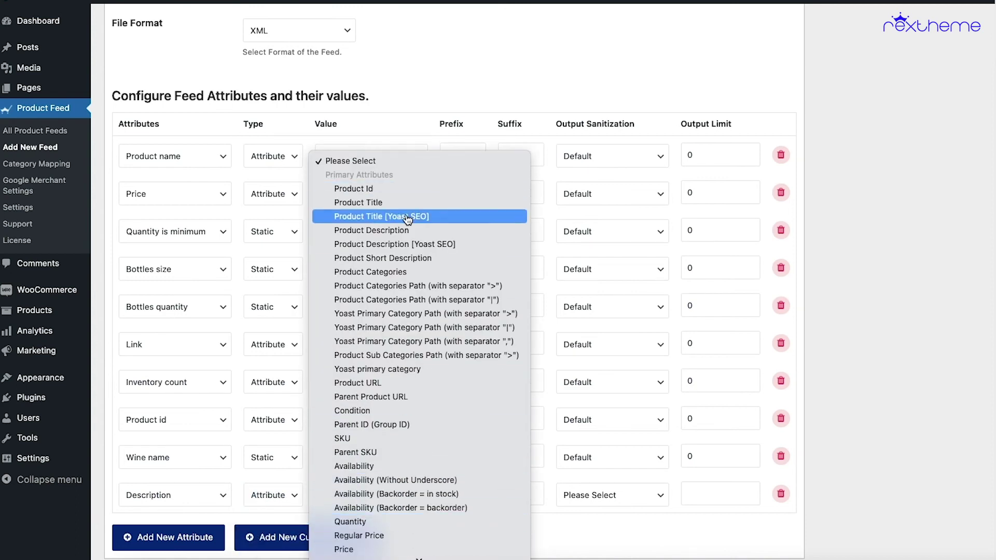
click(383, 232)
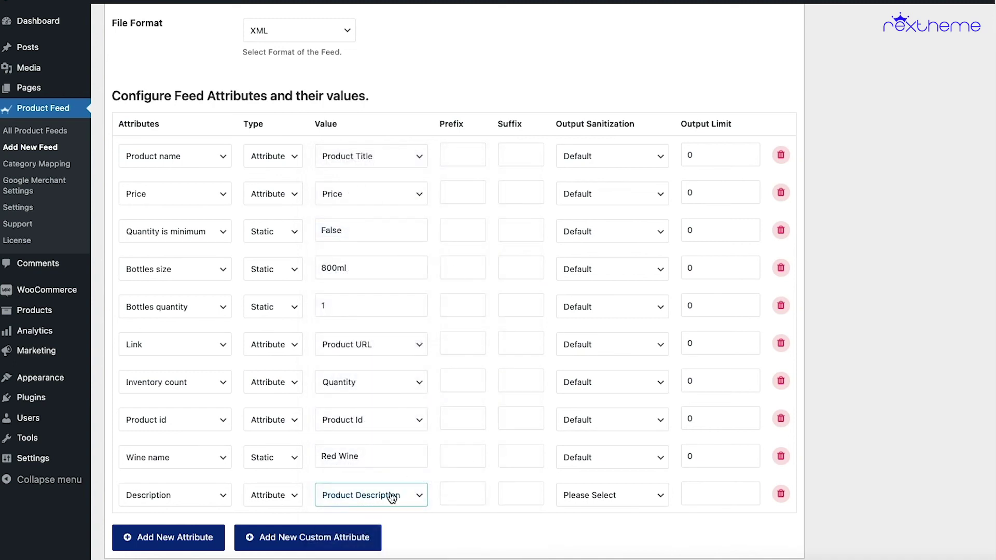
Step: Look through the value options and type options available for the Description attribute, keeping the current choices
click(391, 496)
scroll(390, 475, down, 10)
scroll(391, 472, down, 9)
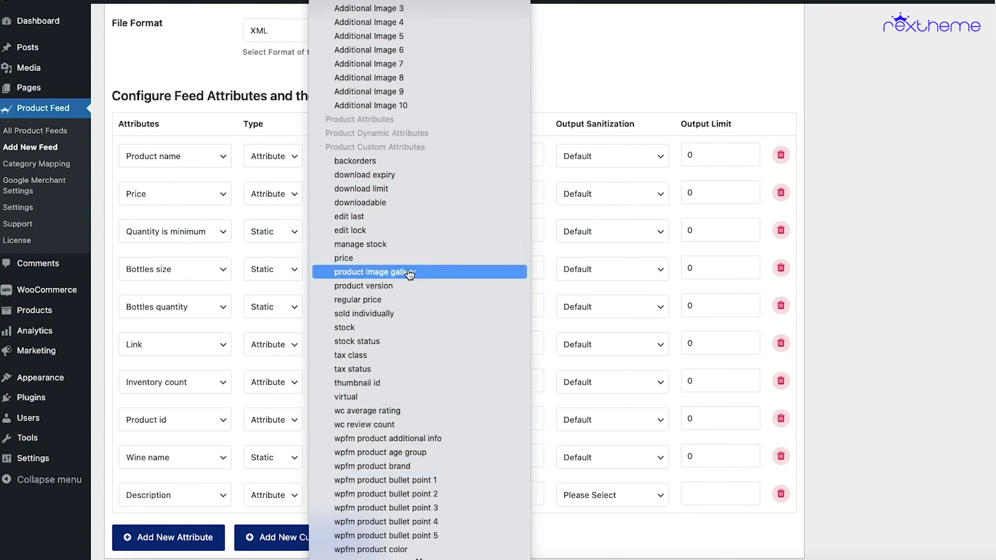
scroll(409, 275, down, 5)
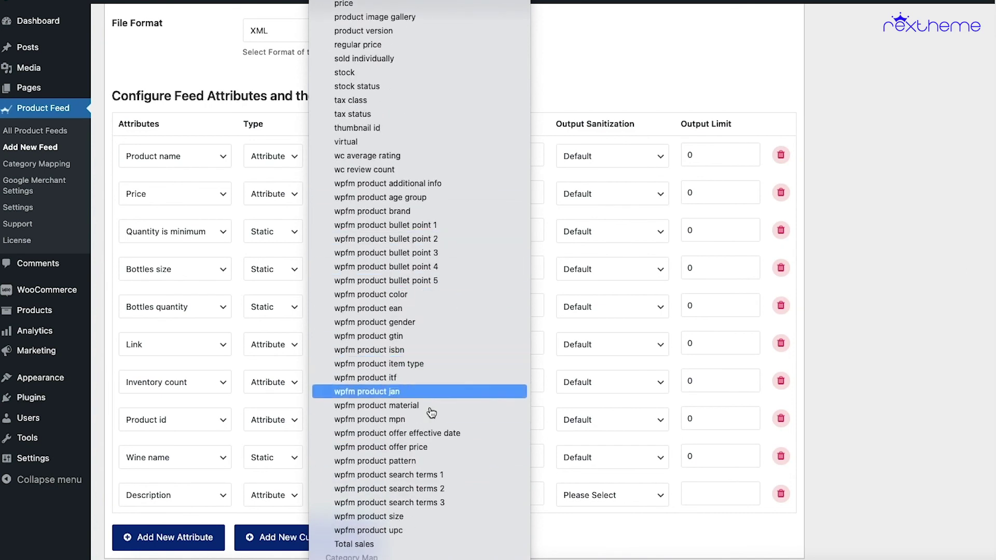
scroll(419, 445, up, 20)
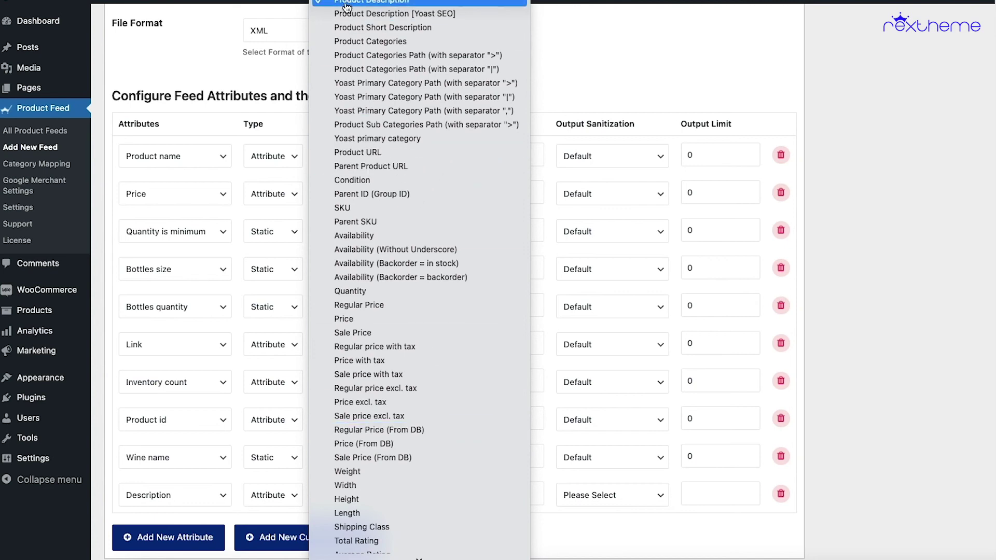
click(372, 4)
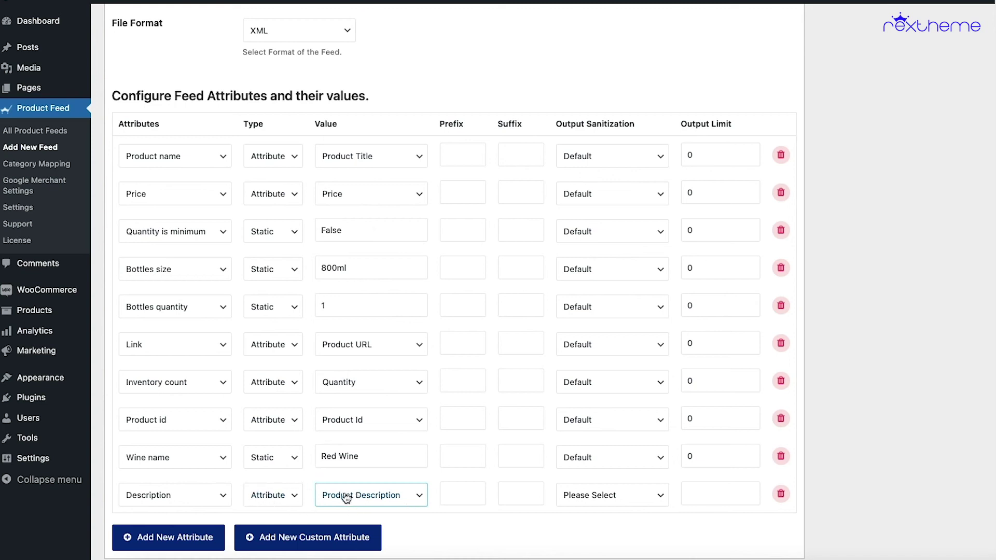
click(268, 496)
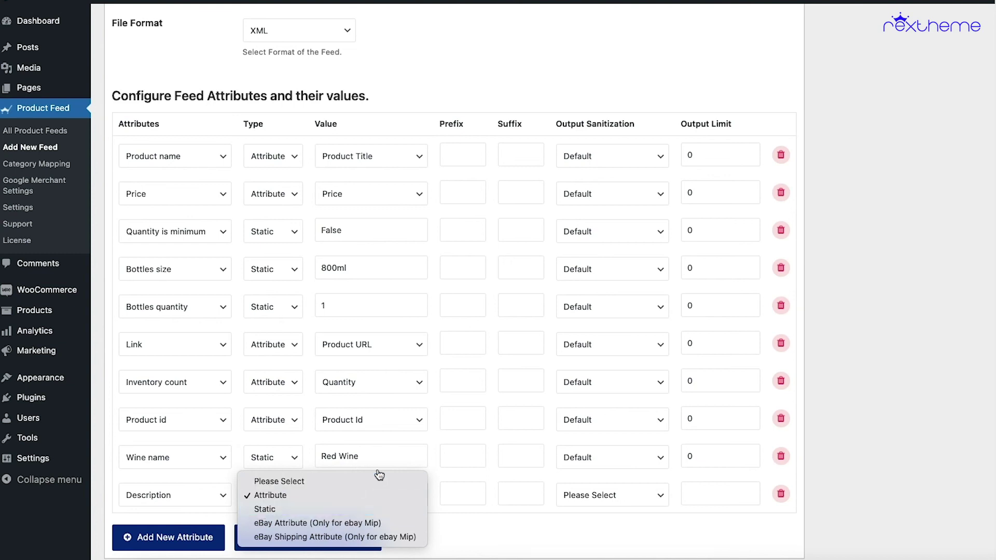
click(382, 502)
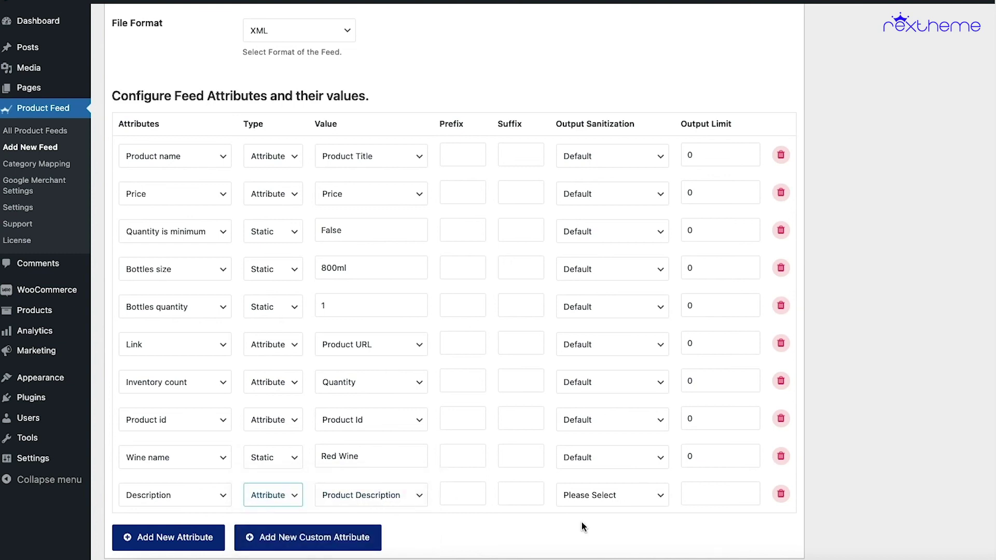
Step: Set the Description row's output sanitization to Default and its output limit to 0
click(623, 495)
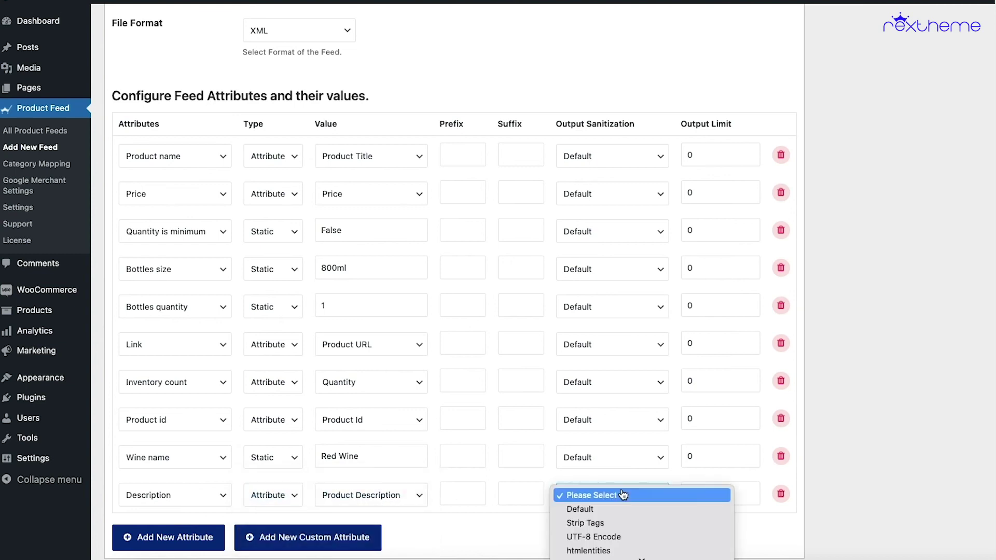
click(616, 509)
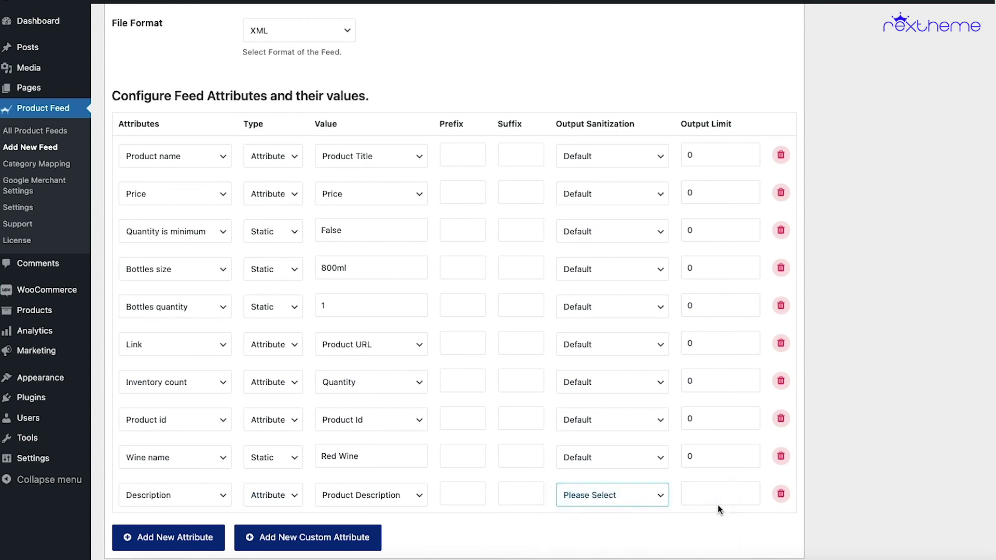
click(727, 492)
text(0)
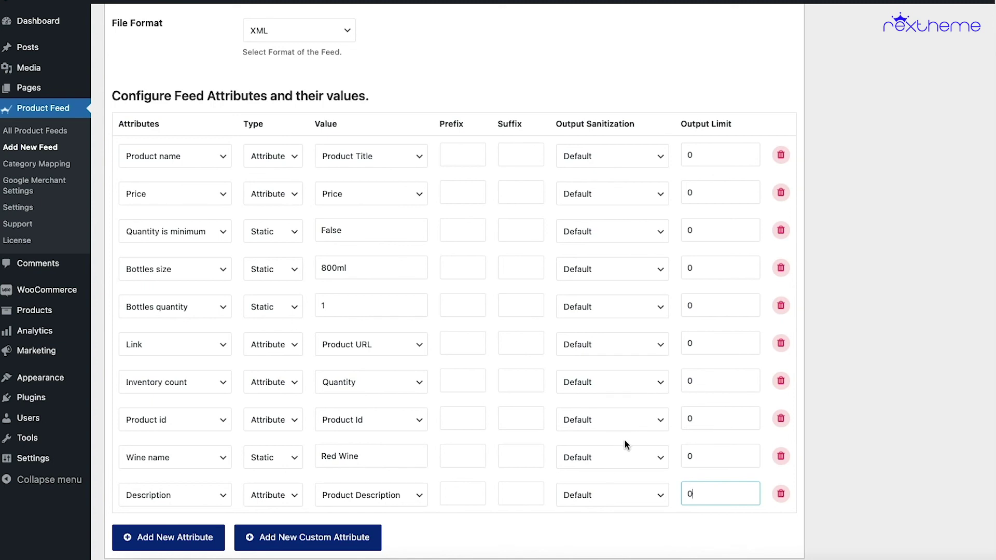
Step: Change the output sanitization of the Description attribute to Strip Tags
click(470, 518)
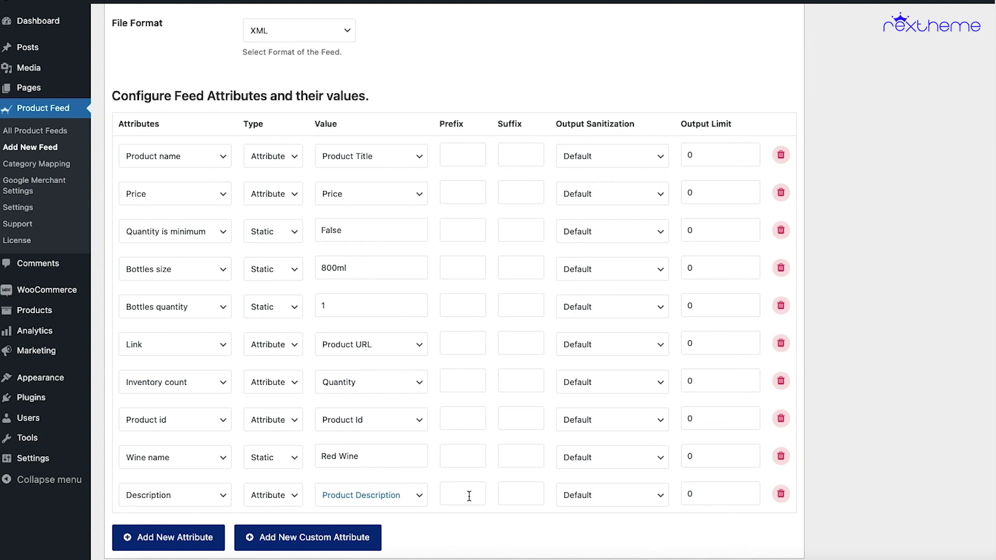
click(606, 501)
scroll(615, 506, down, 3)
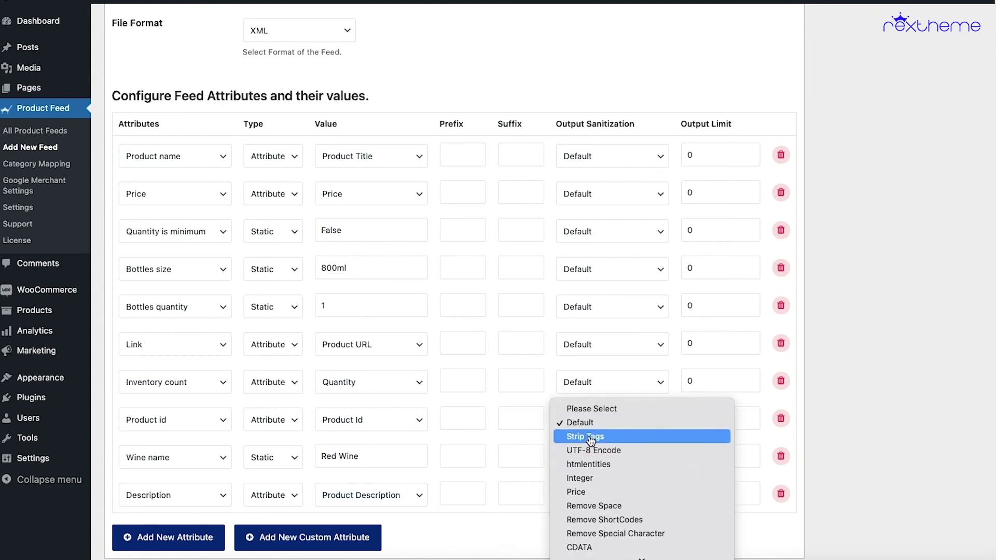
click(596, 438)
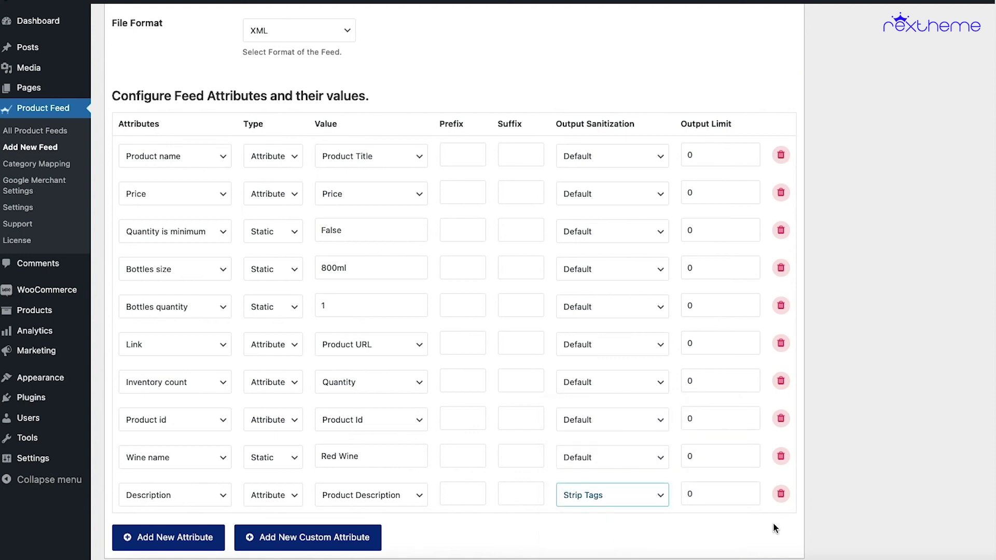
Step: Publish the VivinoXML product feed
scroll(839, 493, down, 1)
scroll(839, 493, up, 10)
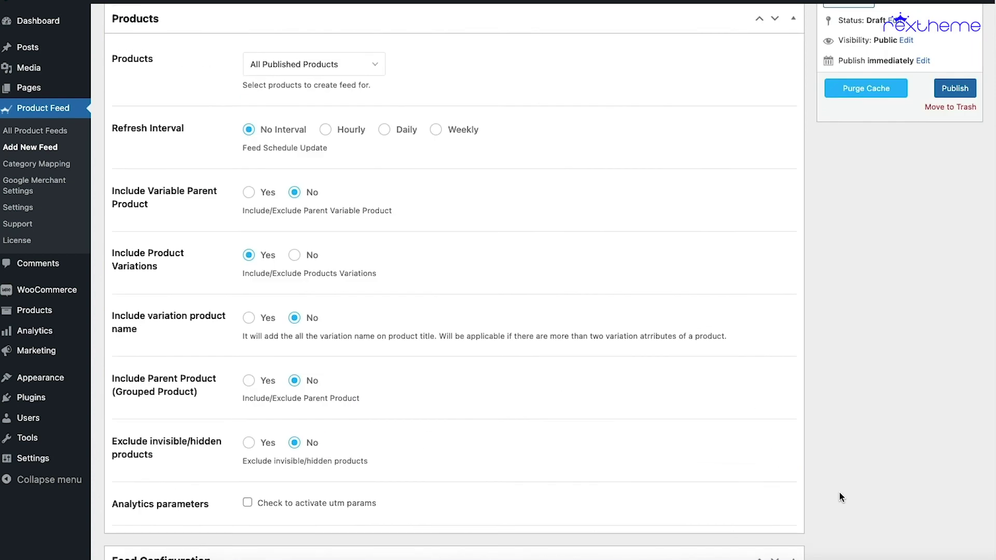
scroll(839, 497, up, 2)
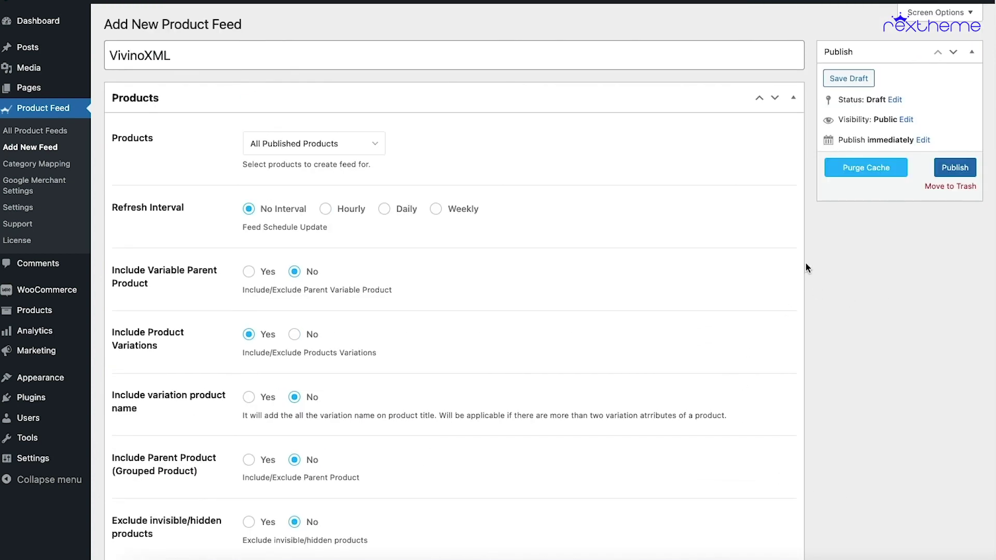
click(956, 167)
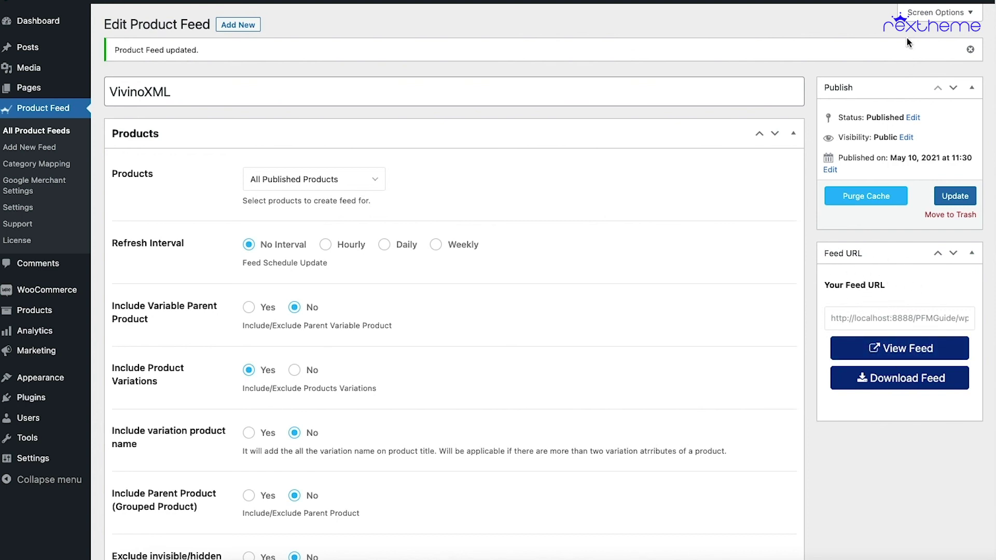
click(937, 13)
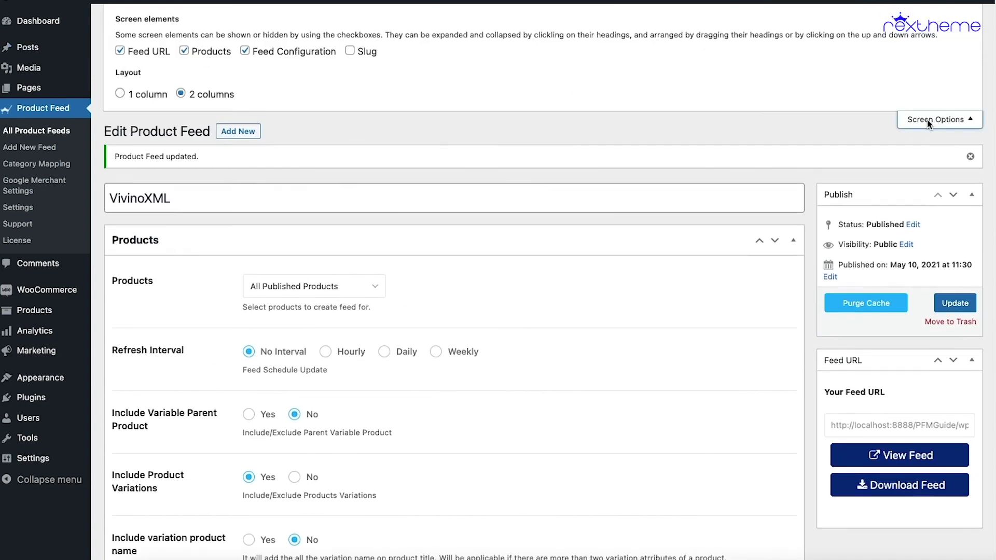
click(952, 121)
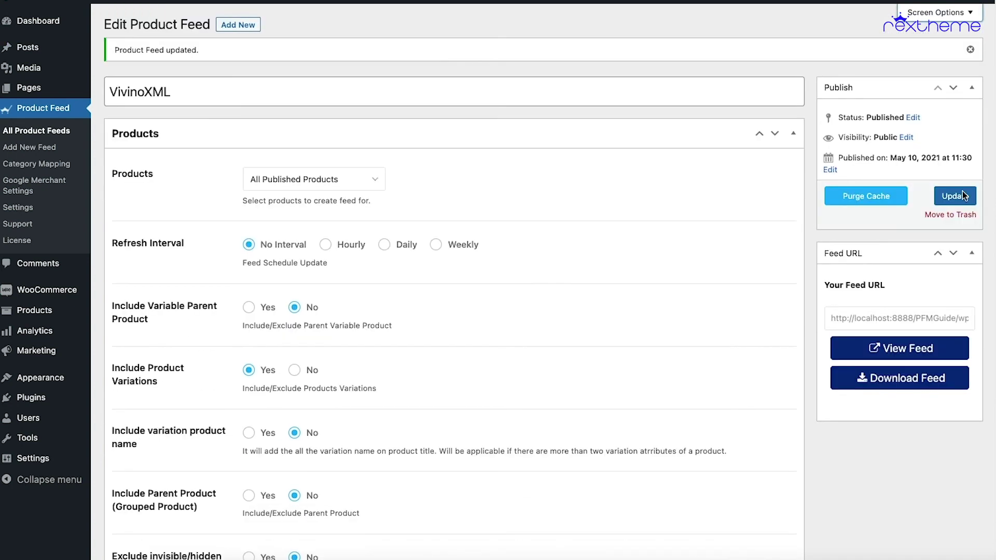
Step: View the generated feed, examine the product's XML elements such as link and description, and return to the feed editing page
click(877, 352)
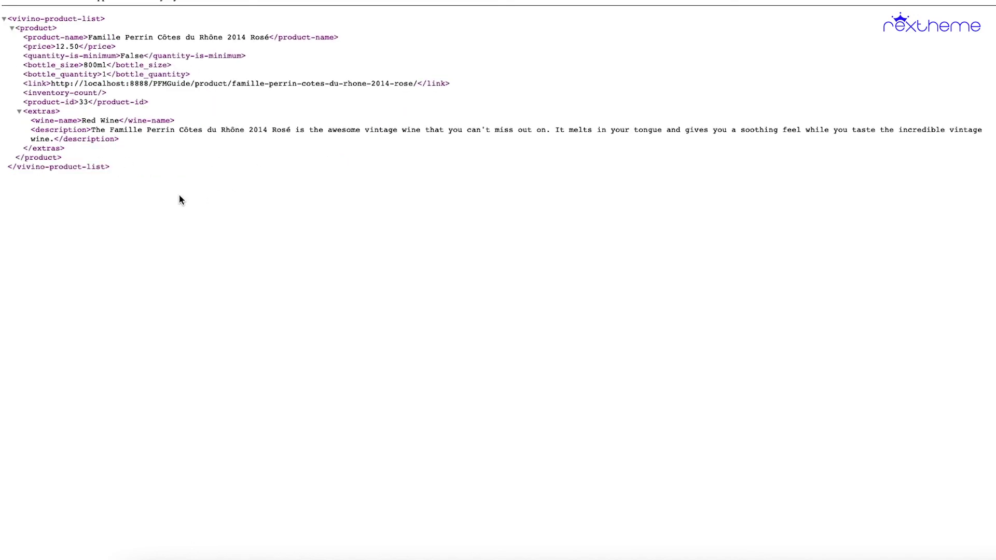
drag(102, 87, 228, 93)
click(154, 129)
click(594, 1)
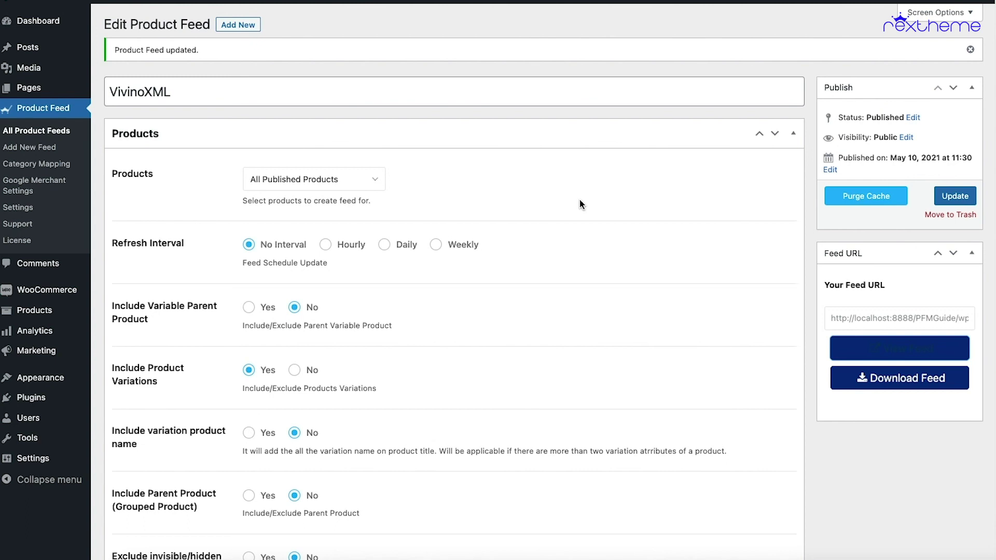
scroll(580, 200, down, 12)
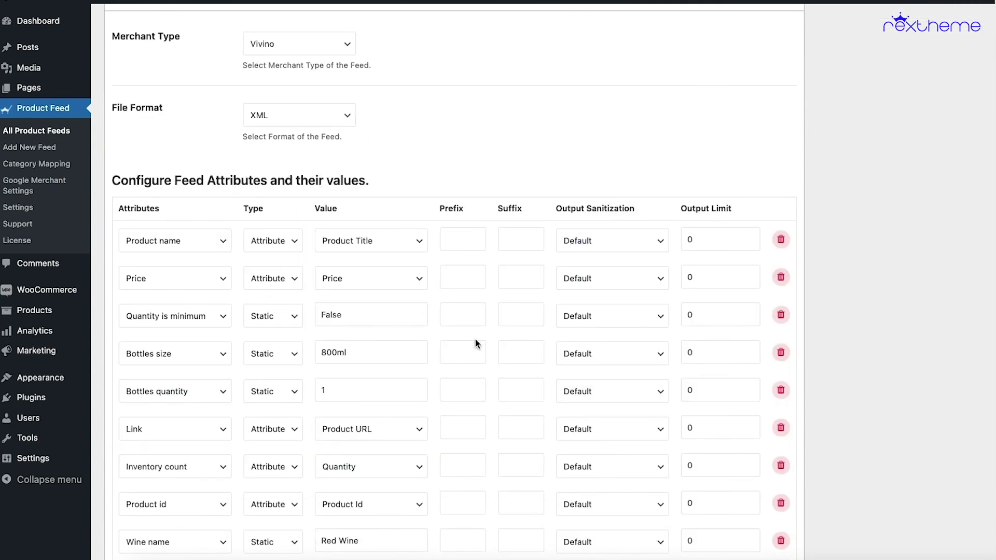
scroll(476, 339, up, 15)
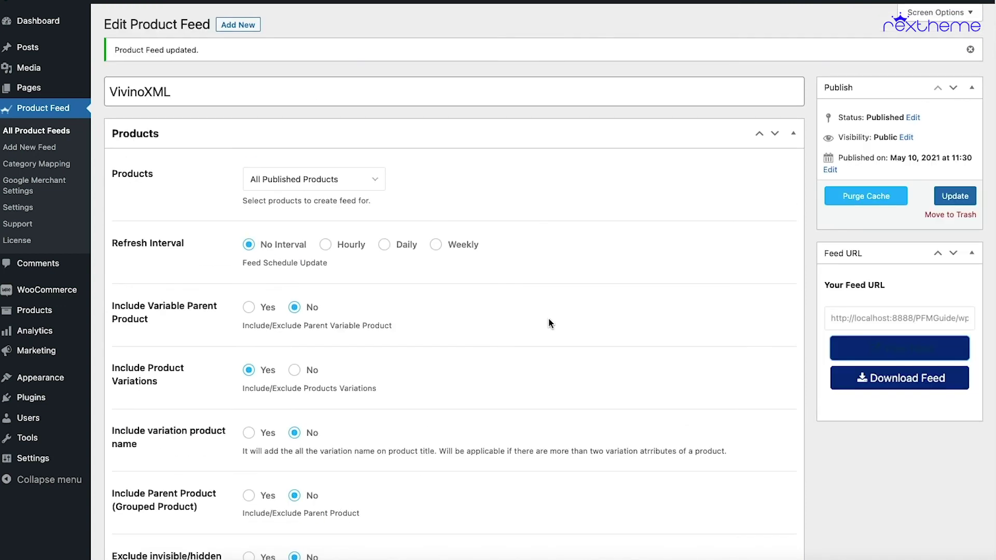